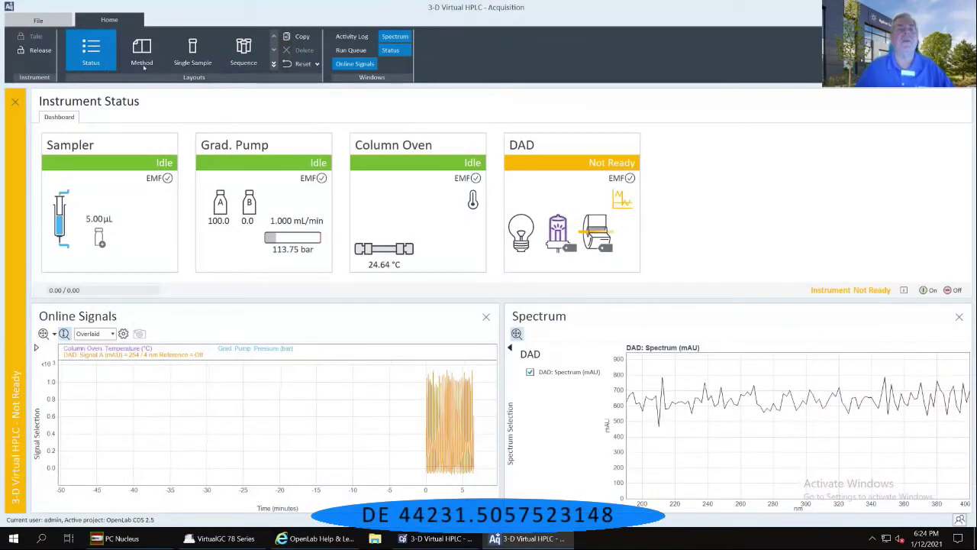
Start a new untitled acquisition method and show its General Properties page
left_click(145, 47)
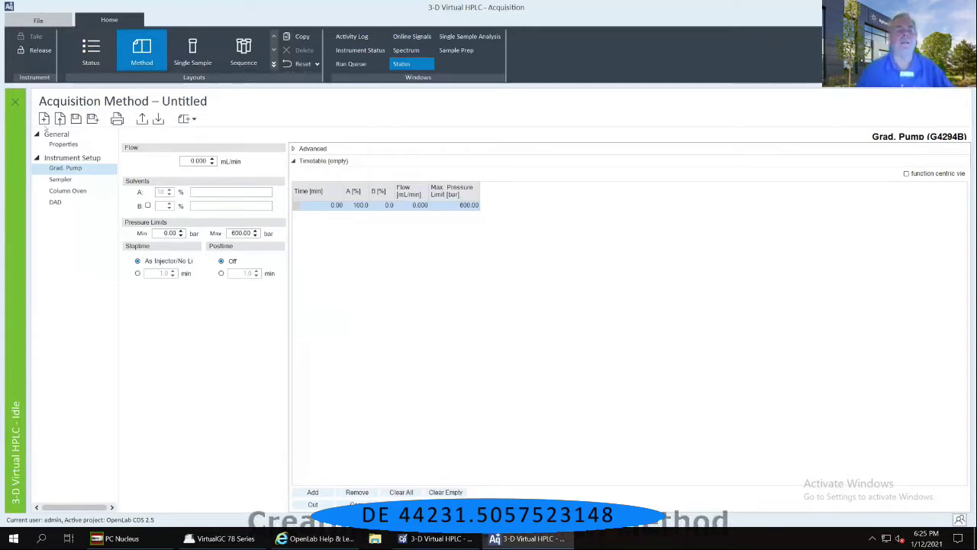
left_click(61, 144)
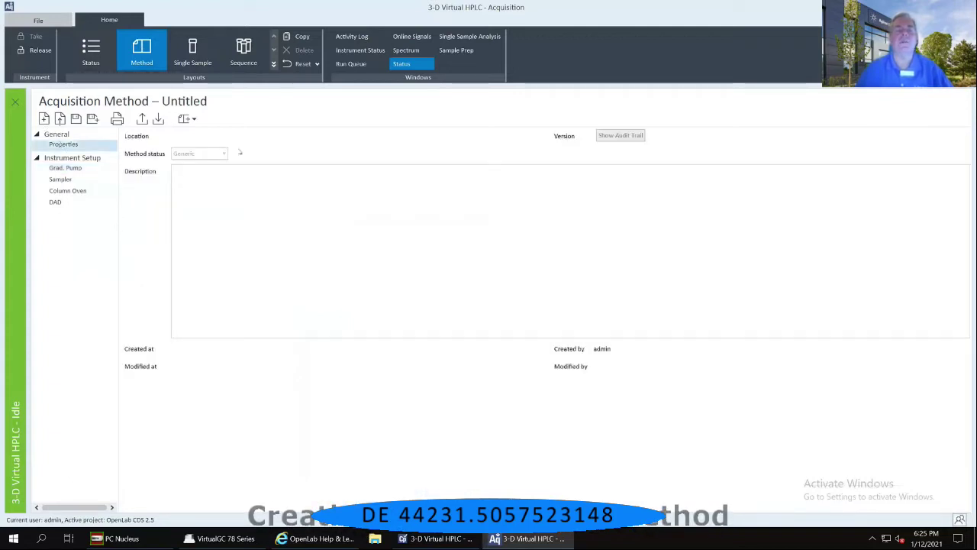
Enter 'Seminar Demo Method' as the method description
left_click(260, 183)
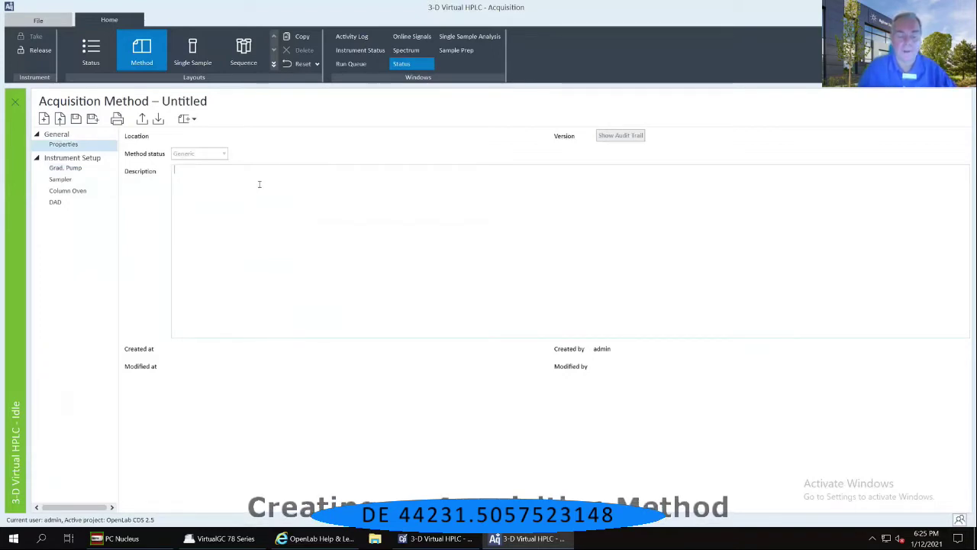
type("Seminar")
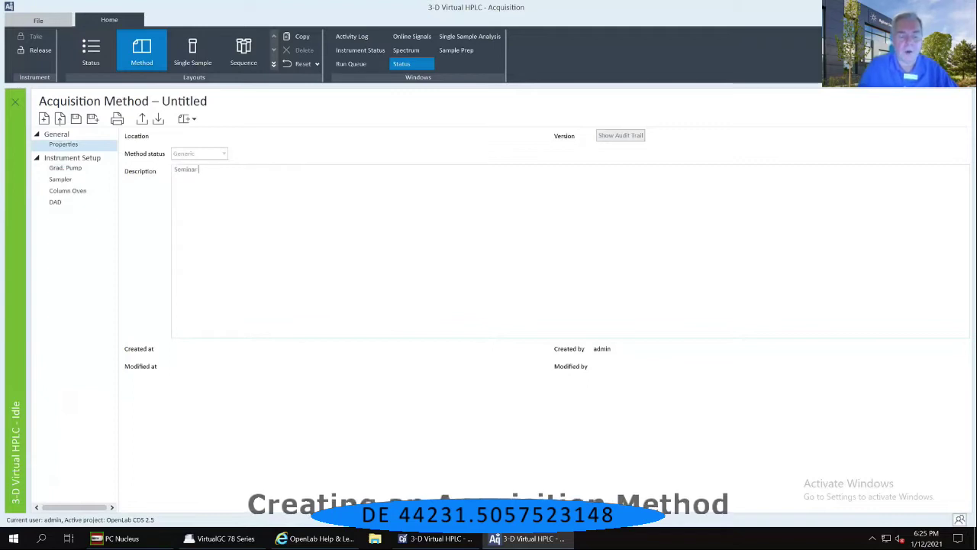
type(" Demo")
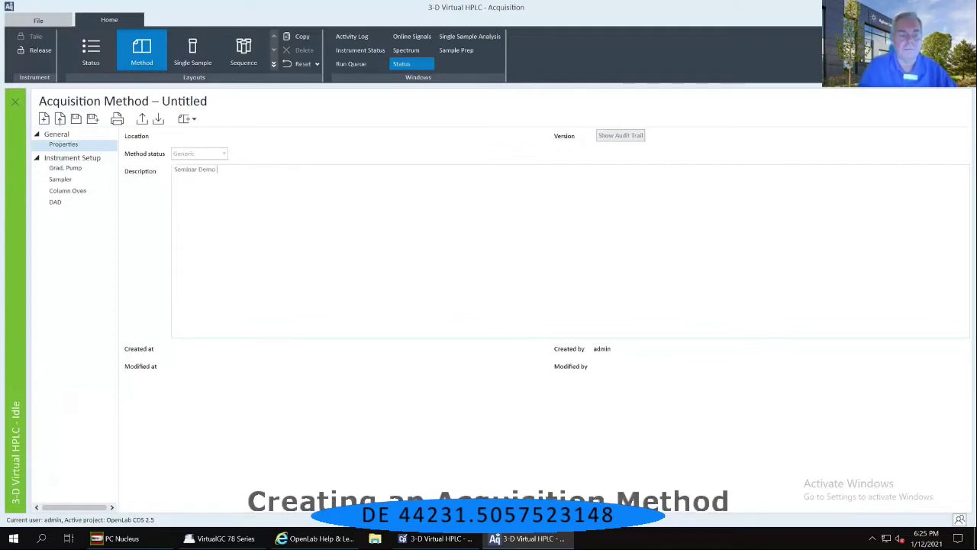
type(" Method")
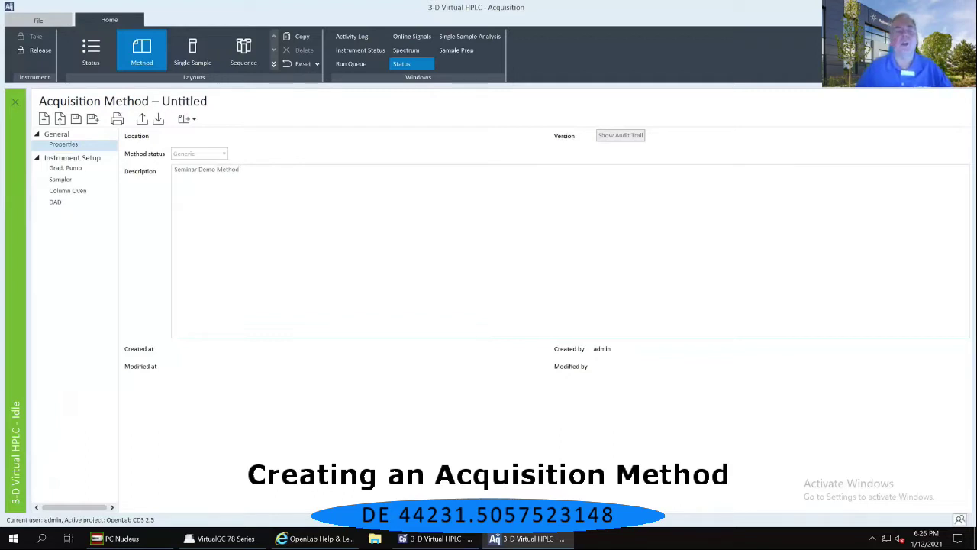
In the gradient pump settings, set flow to 1.000 mL/min and name solvent A 'Water'
left_click(68, 168)
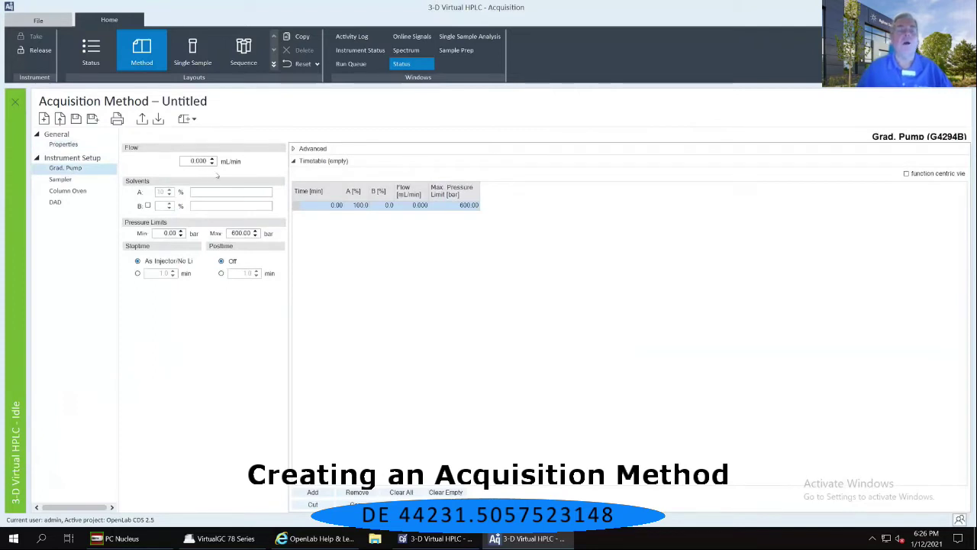
double_click(191, 160)
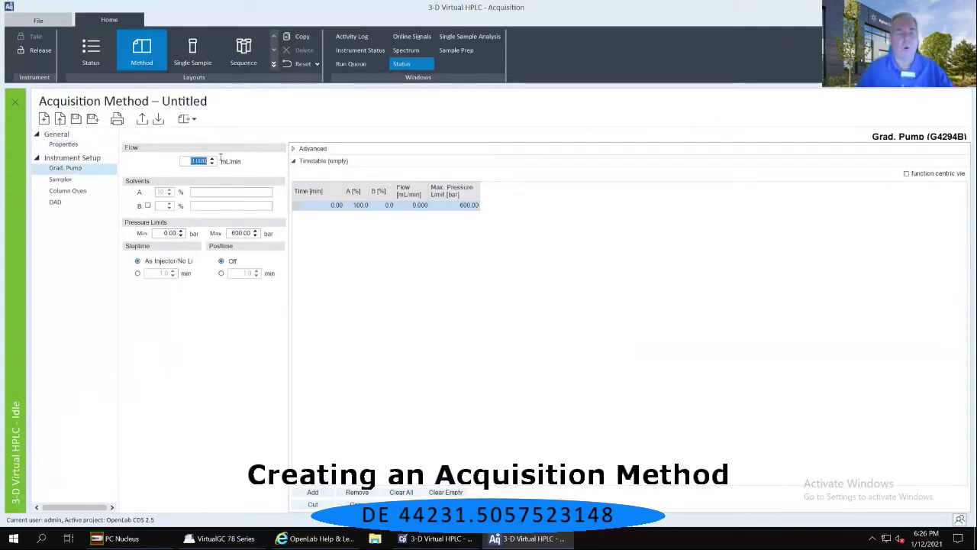
type("1")
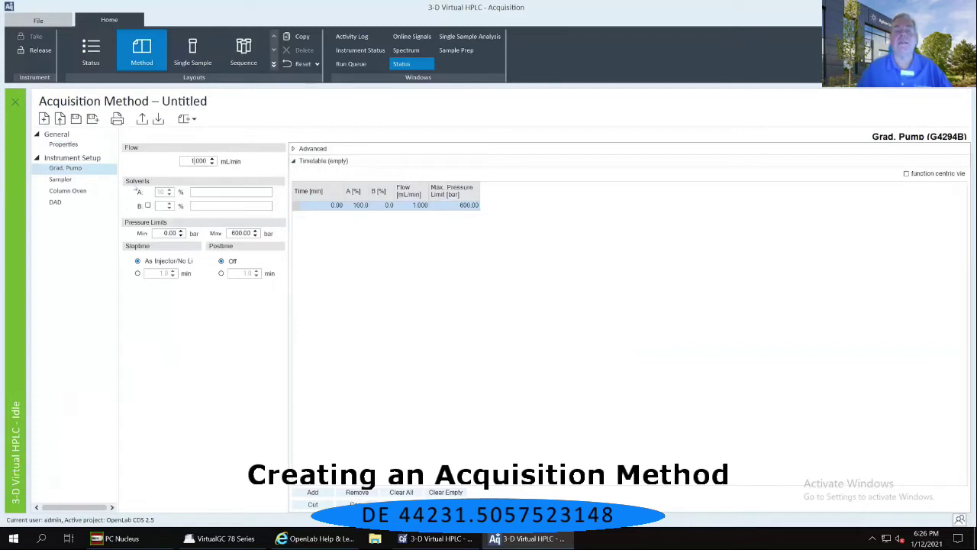
left_click(200, 192)
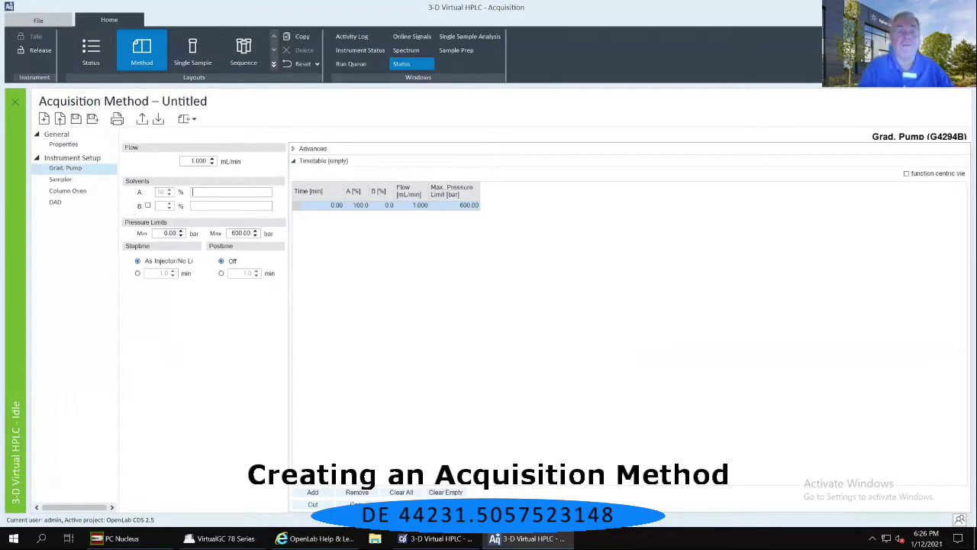
type("Water")
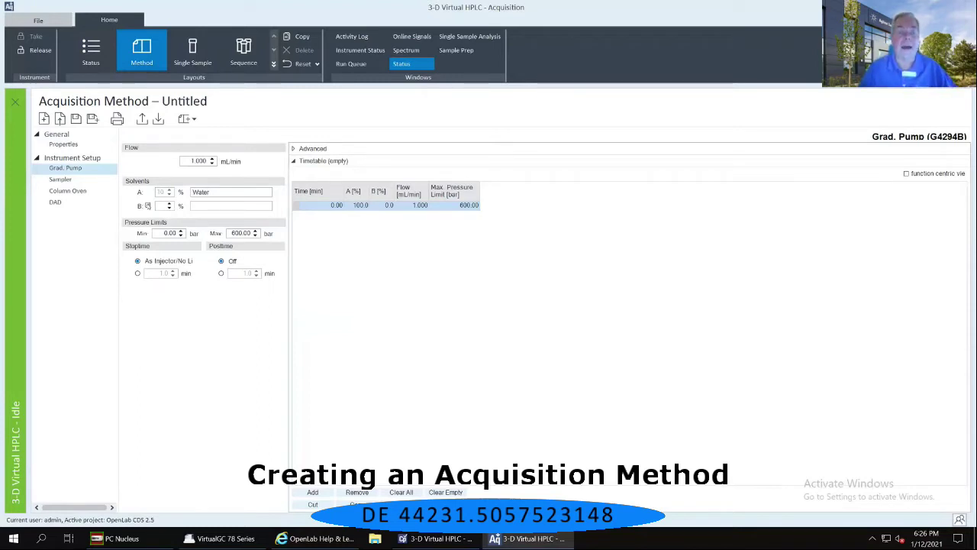
Enable solvent B named 'ACN' and set a fixed 1.0 min pump stop time
left_click(229, 206)
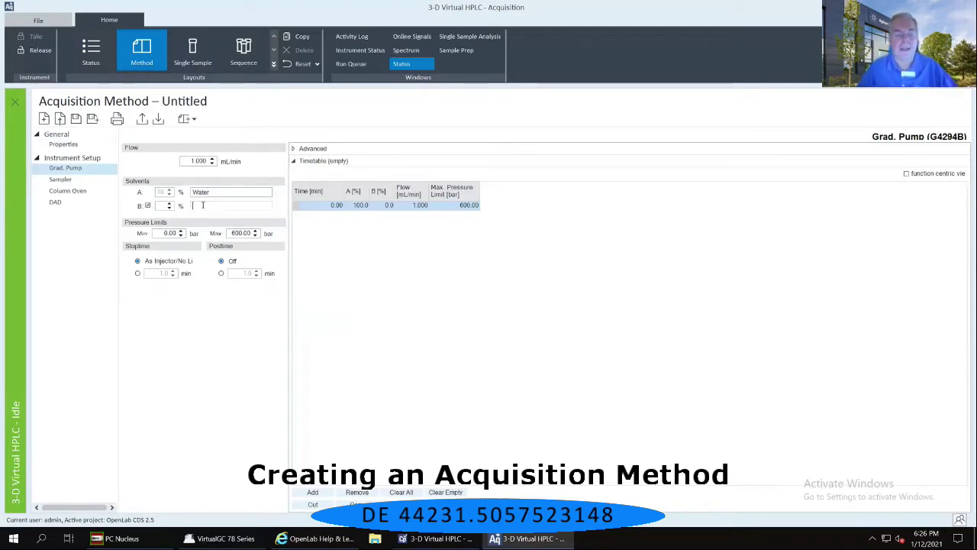
type("ACN")
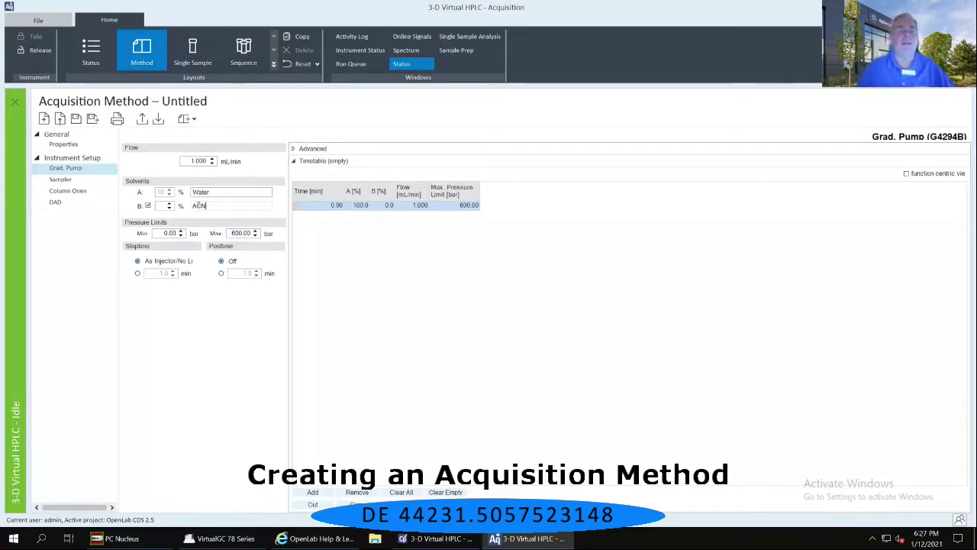
left_click(137, 273)
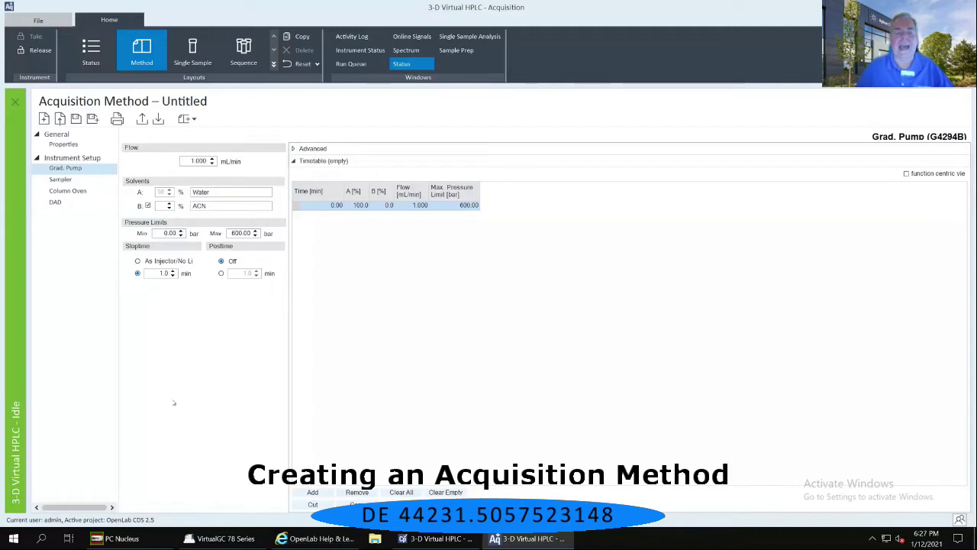
Add a 1.00 min gradient timetable row with B at 100%
left_click(313, 492)
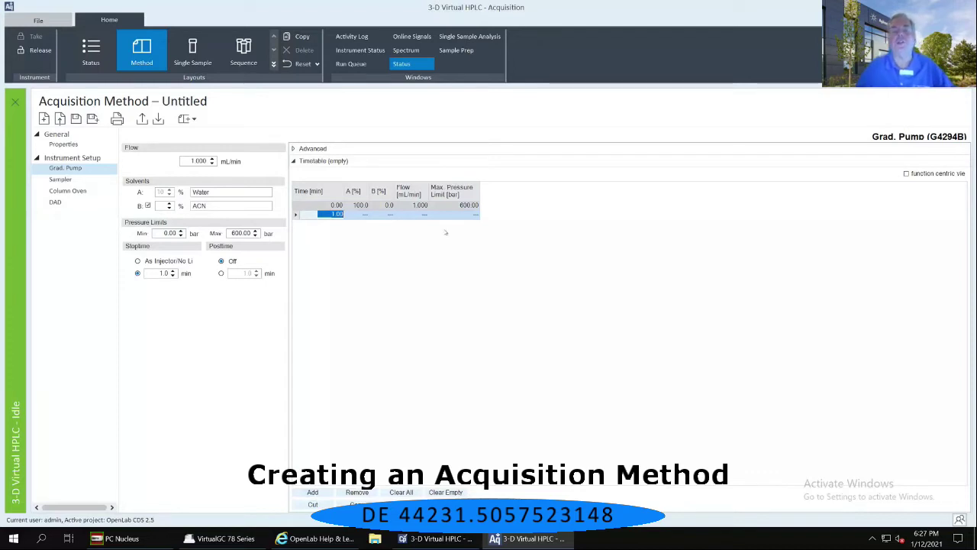
left_click(387, 214)
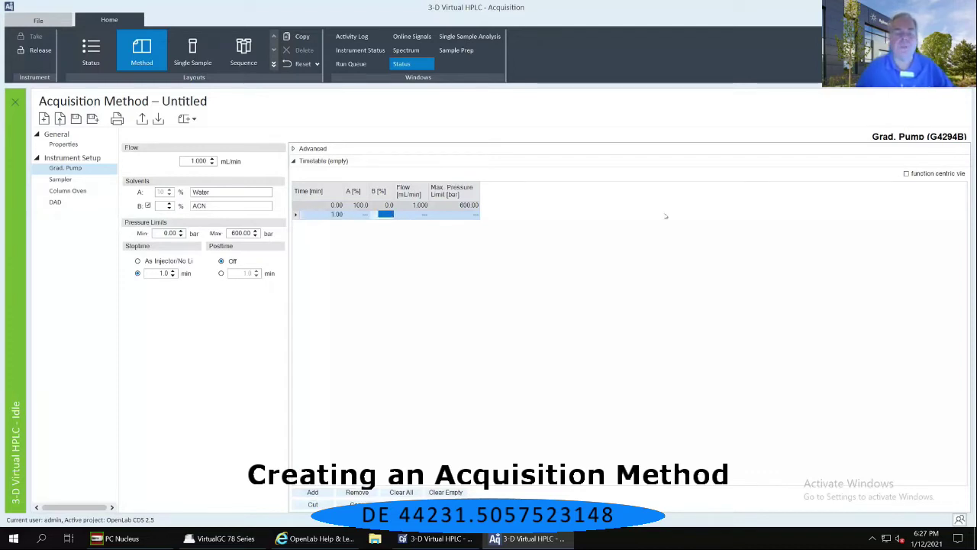
type("100")
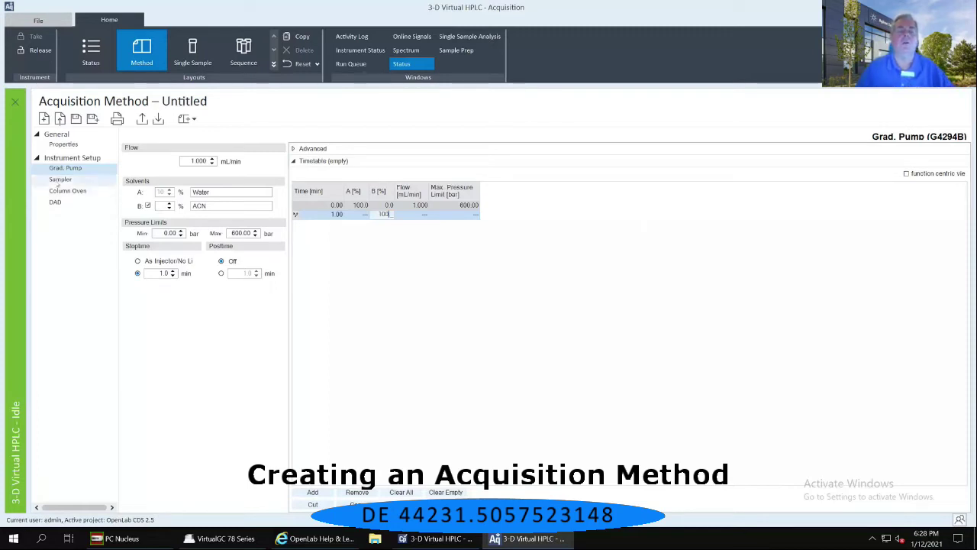
Show the Sampler page with its 6.00 µl injection volume and 200 µL/min draw speeds
left_click(60, 180)
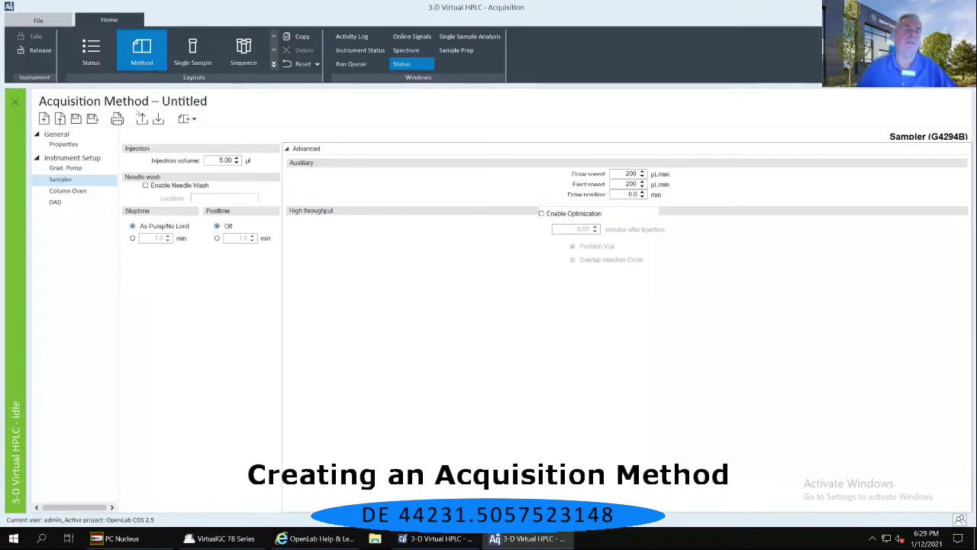
Display the Column Oven (G4294B) temperature settings page
left_click(74, 192)
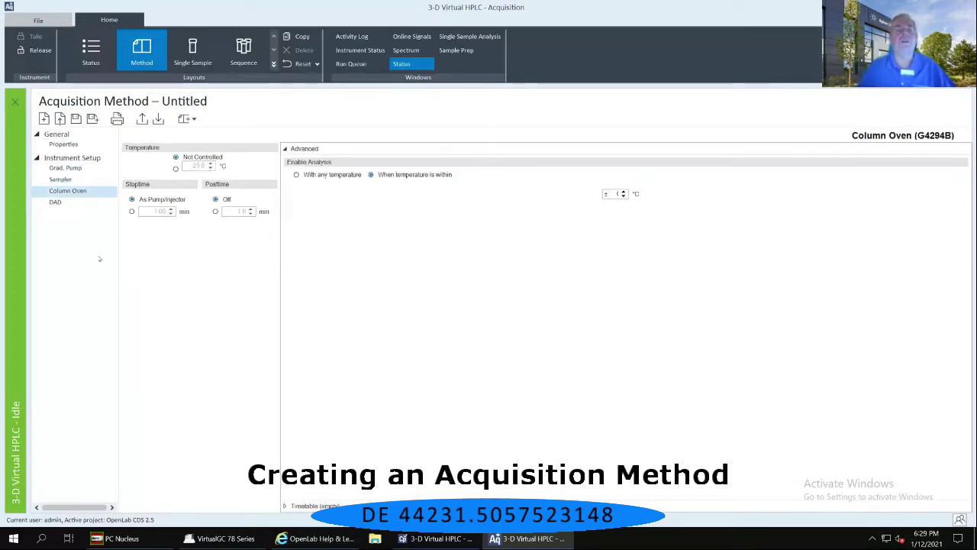
On the DAD settings page, change the Signal A wavelength to 254 nm
left_click(58, 202)
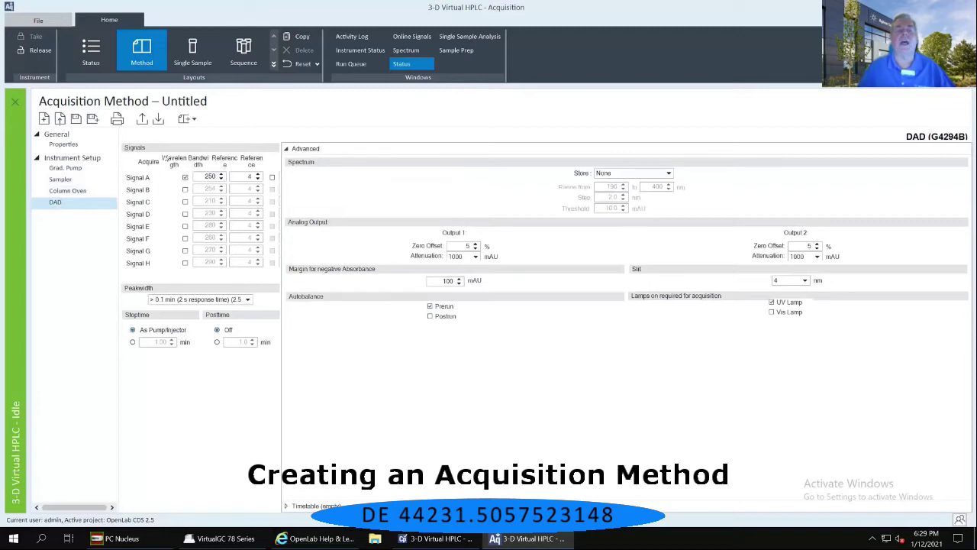
double_click(208, 177)
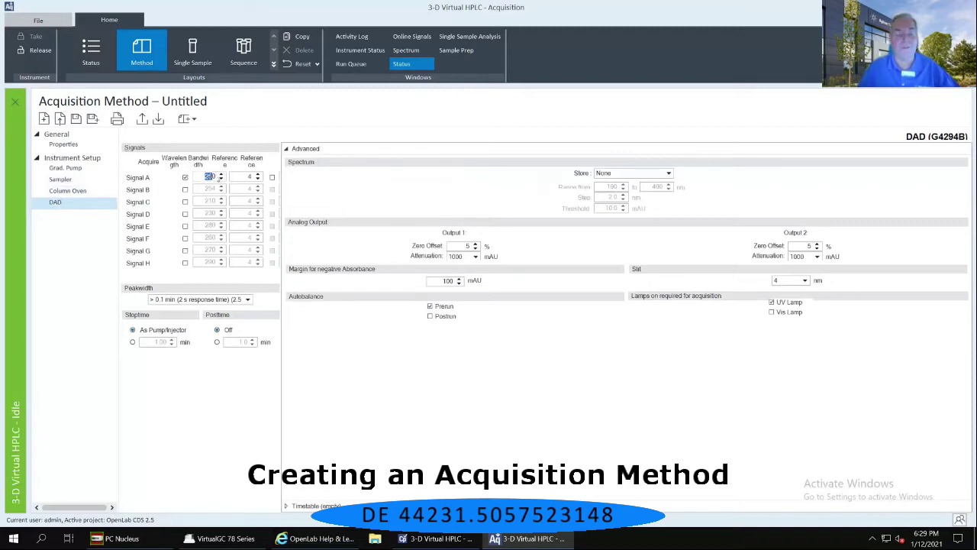
type("254")
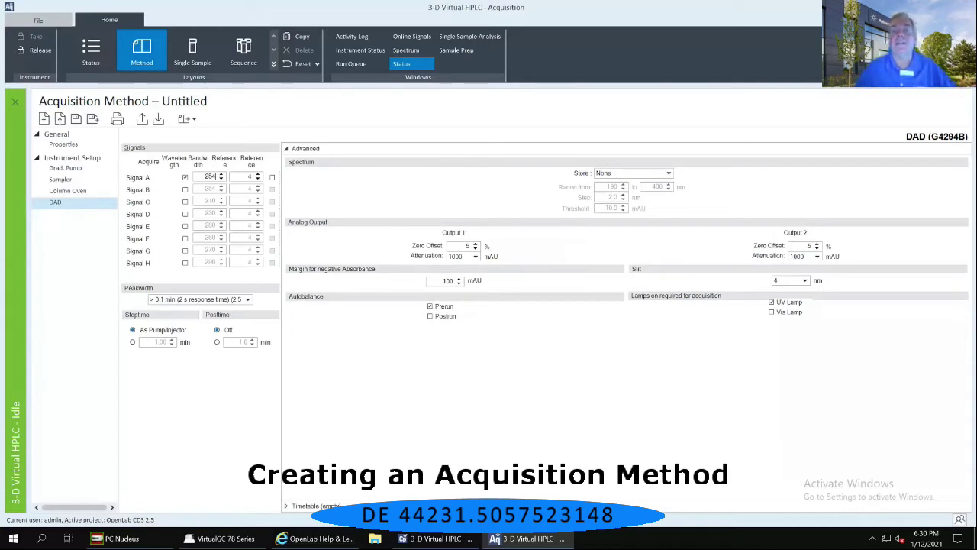
Set Spectrum Store to All in Peak and change the range start to 190 nm
left_click(669, 175)
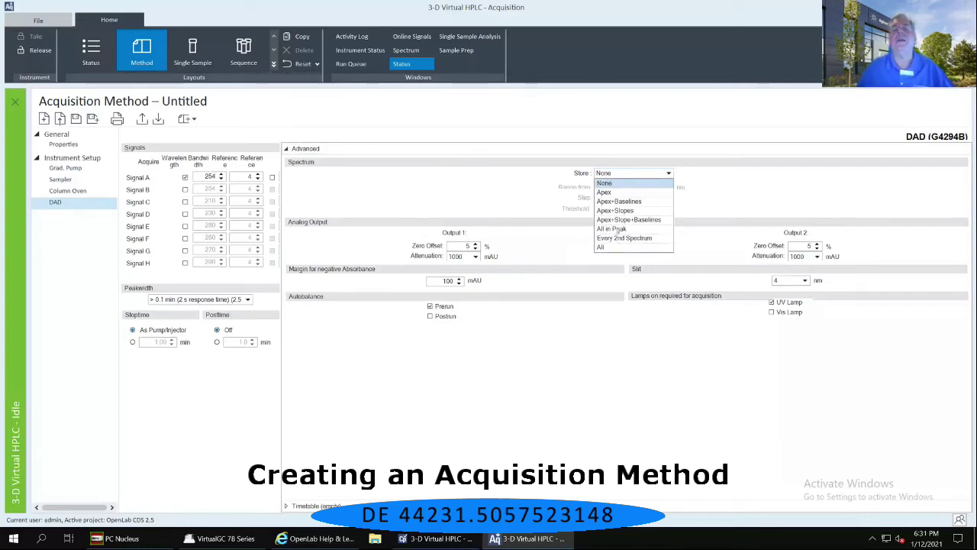
left_click(617, 229)
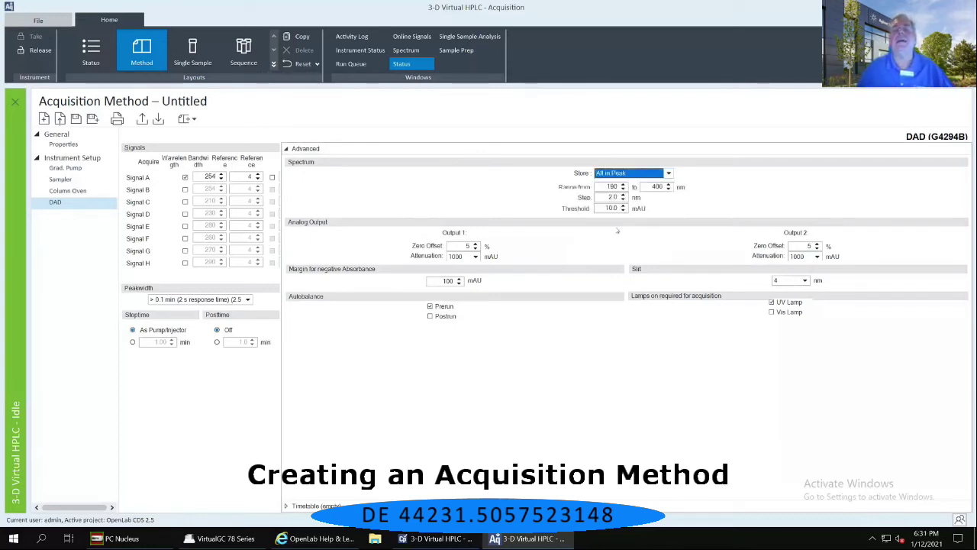
left_click(608, 187)
key("BackSpace")
type("1")
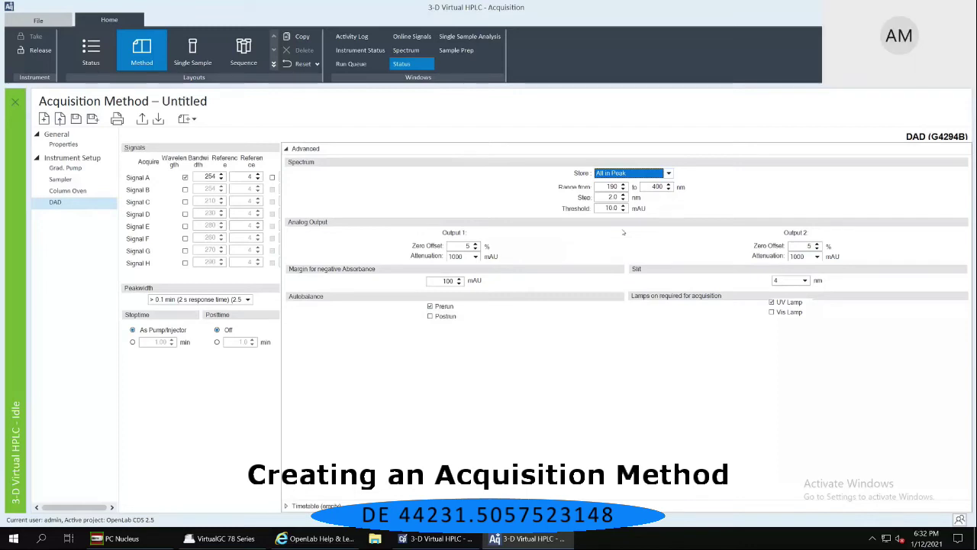
Return to the Grad. Pump page and expand its Advanced settings
left_click(65, 167)
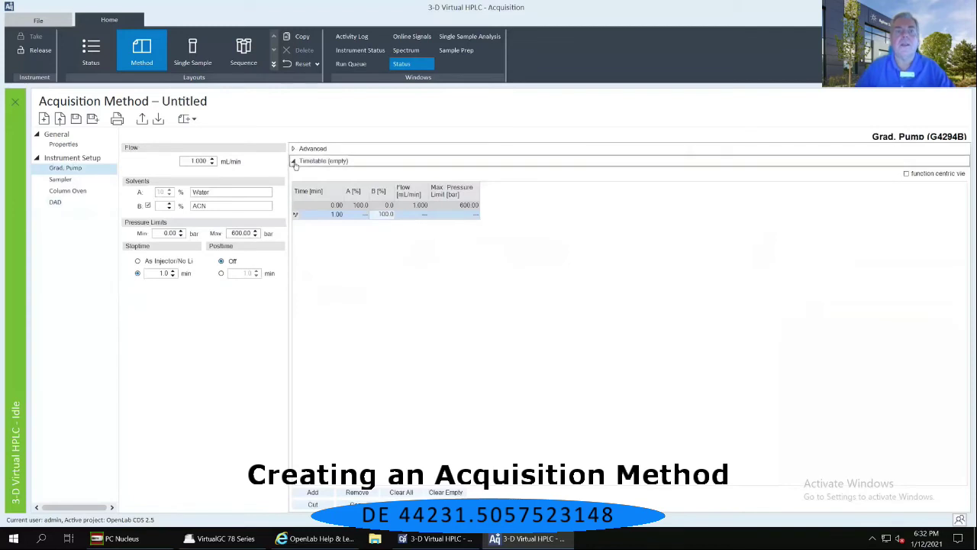
left_click(295, 149)
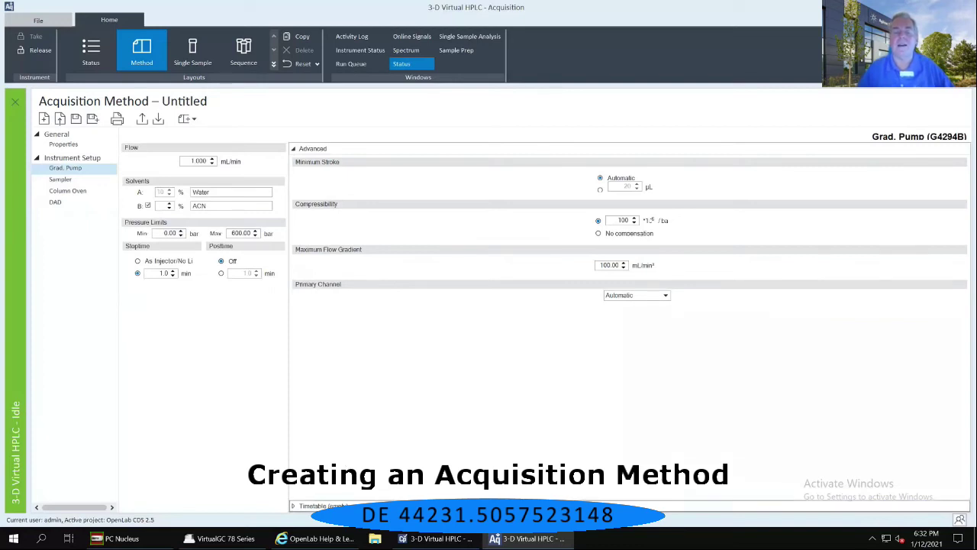
Reopen the pump timetable showing the 0.00 min 100% A and 1.00 min 100% B steps
left_click(293, 507)
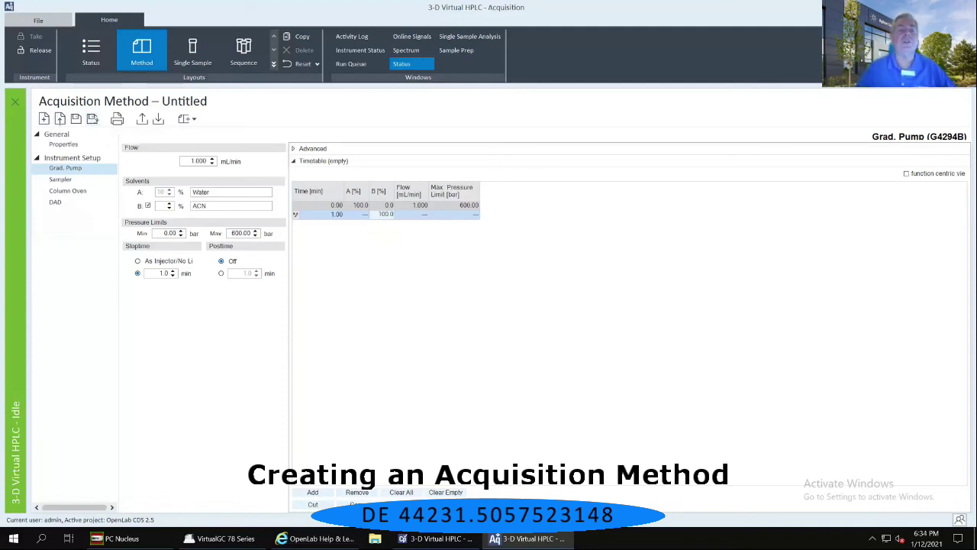
Bring up the Save As dialog for the untitled method in the OpenLab CDS 2.5 Methods folder
left_click(91, 118)
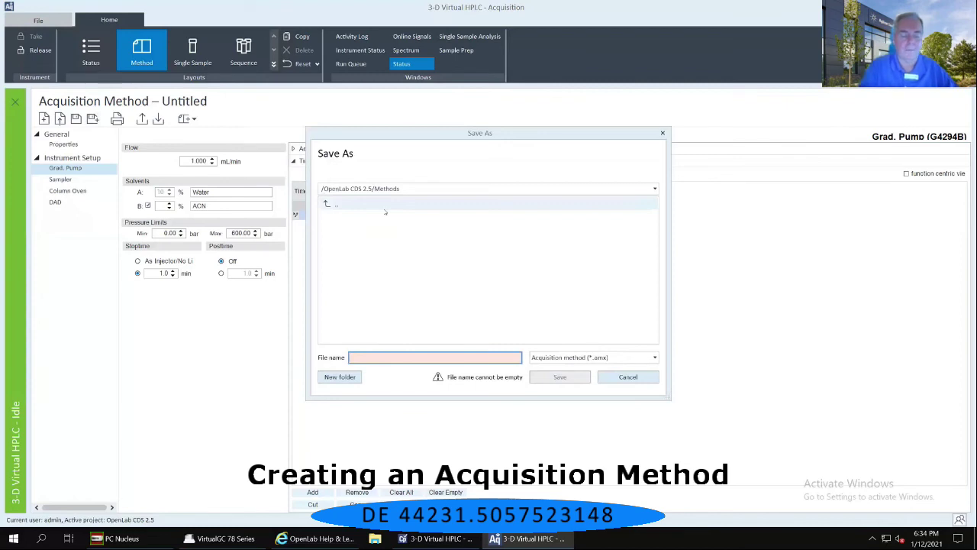
Save the method as RichAcqMethodHPLC.amx in the Methods folder
type("RichAcq")
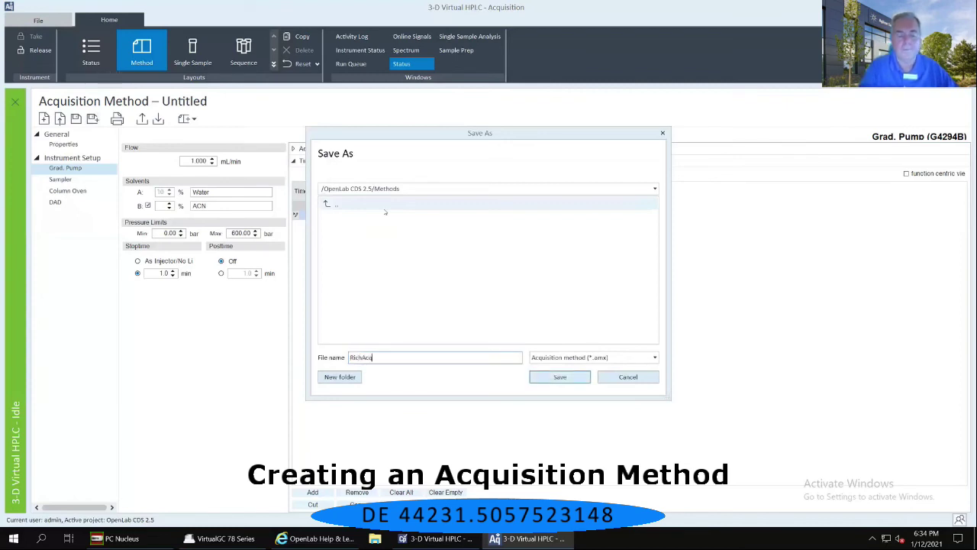
type("MethodHPLC")
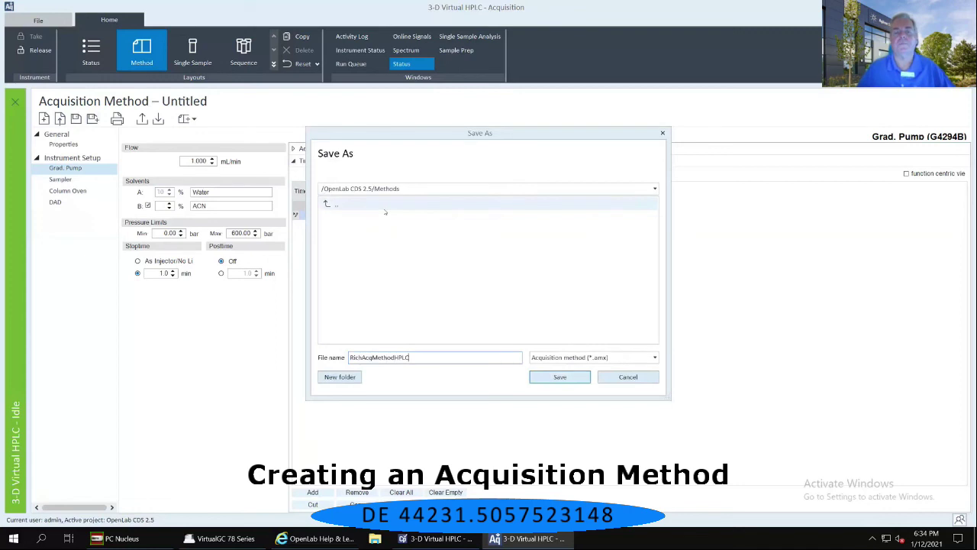
left_click(574, 378)
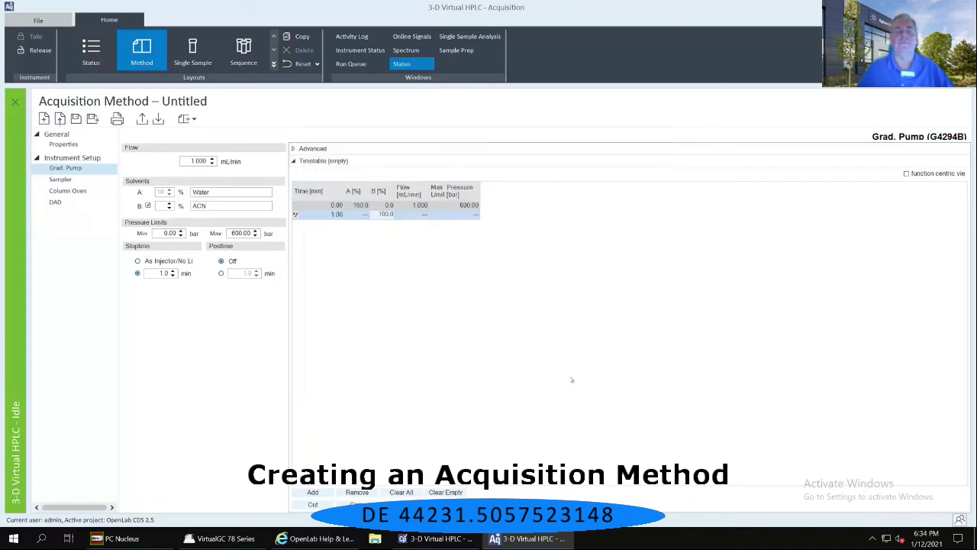